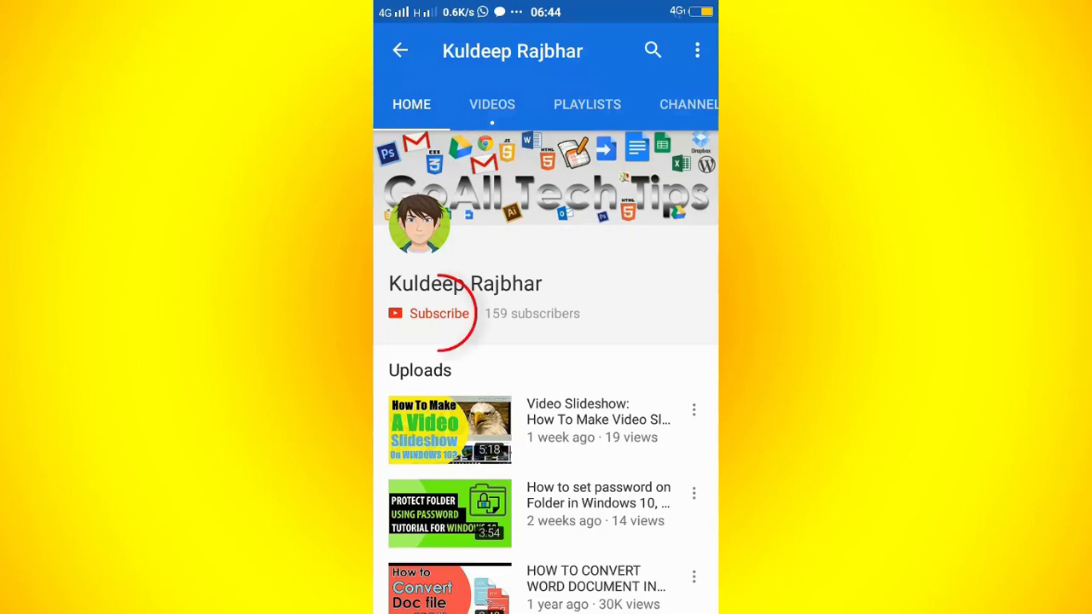
Subscribe to the tech-tips channel and set its bell to all notifications.
{"action": "left_click", "coordinate": [439, 313]}
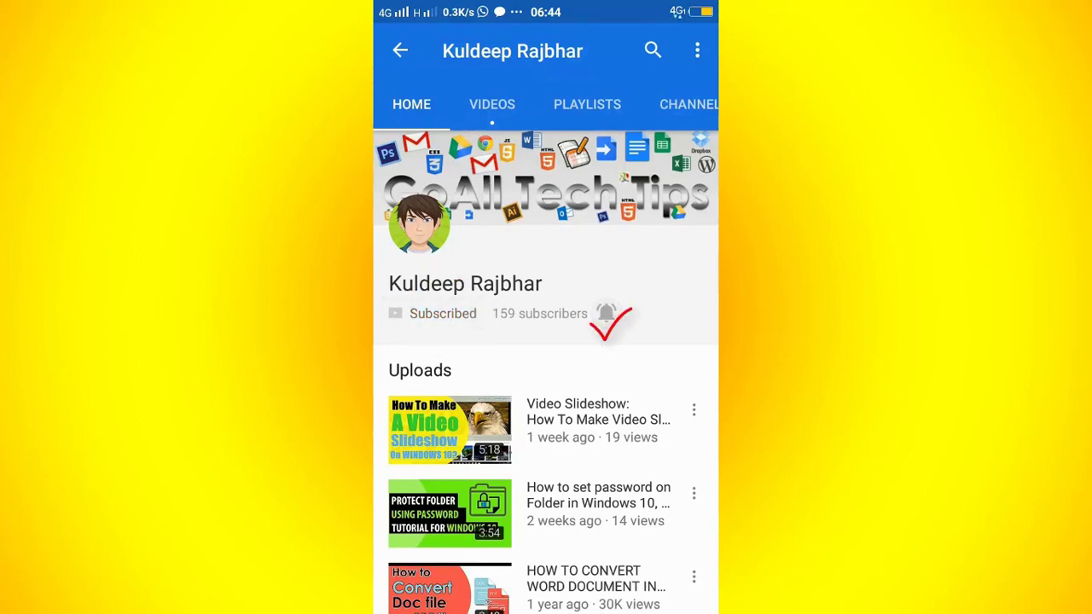
{"action": "left_click", "coordinate": [605, 312]}
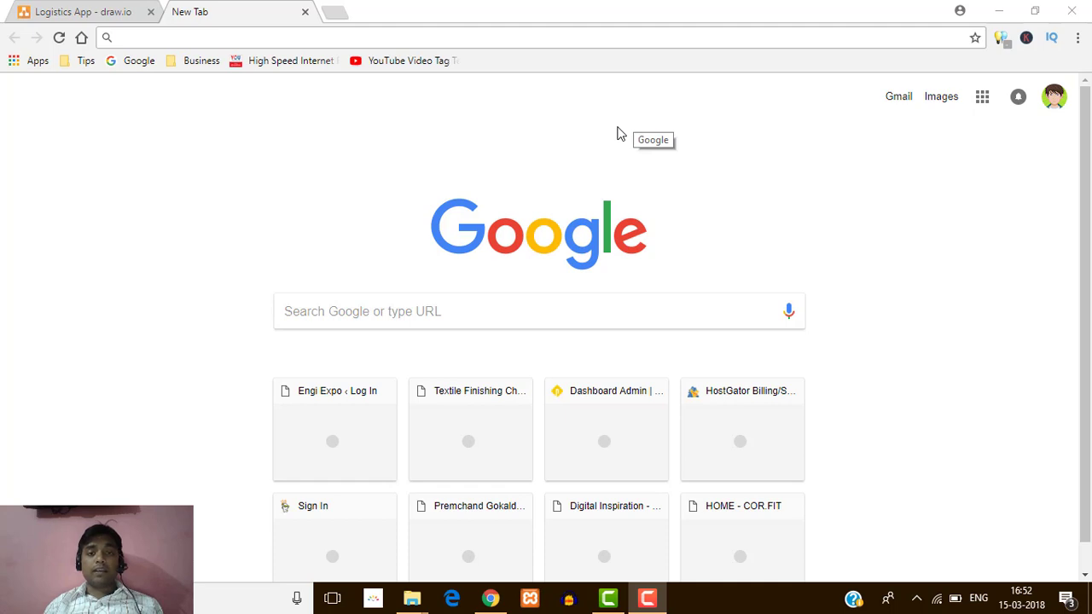
Load chrome://flags in the new tab from the address bar suggestion.
{"action": "left_click", "coordinate": [545, 35]}
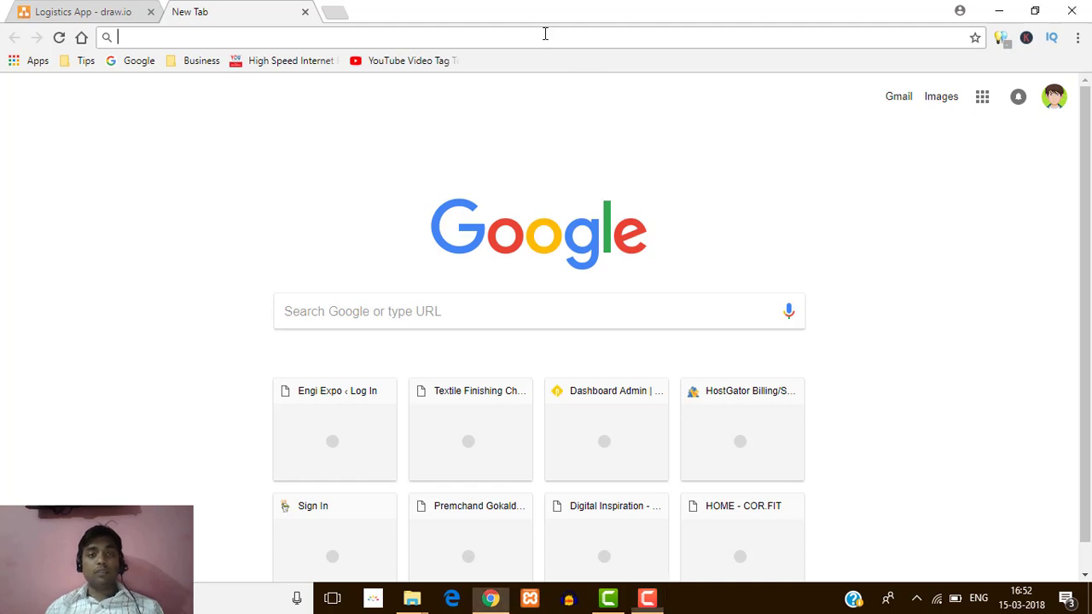
{"action": "type", "text": "ch"}
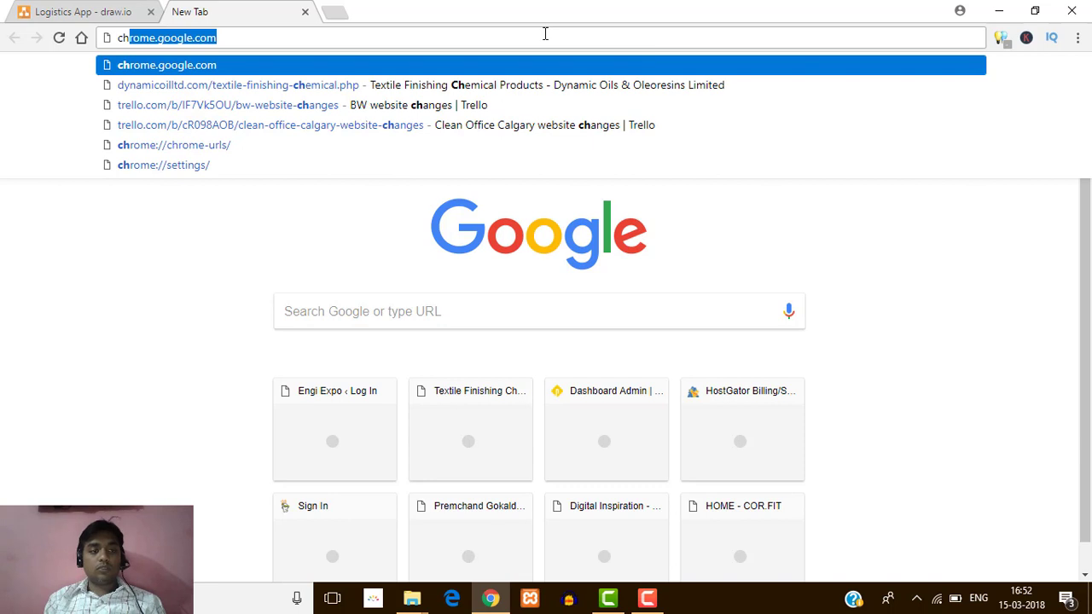
{"action": "type", "text": "rome"}
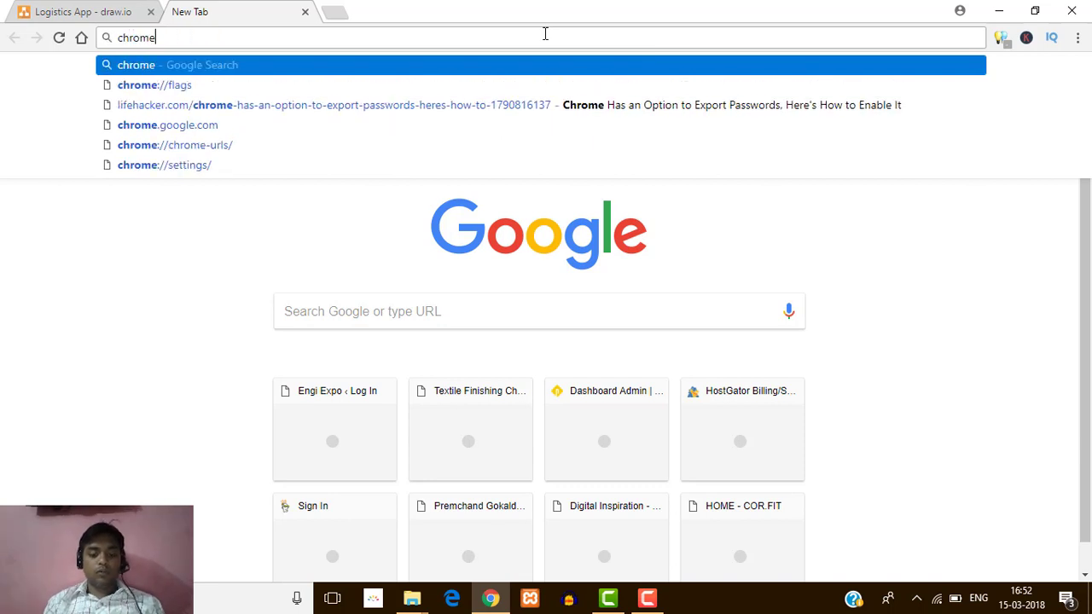
{"action": "type", "text": "://"}
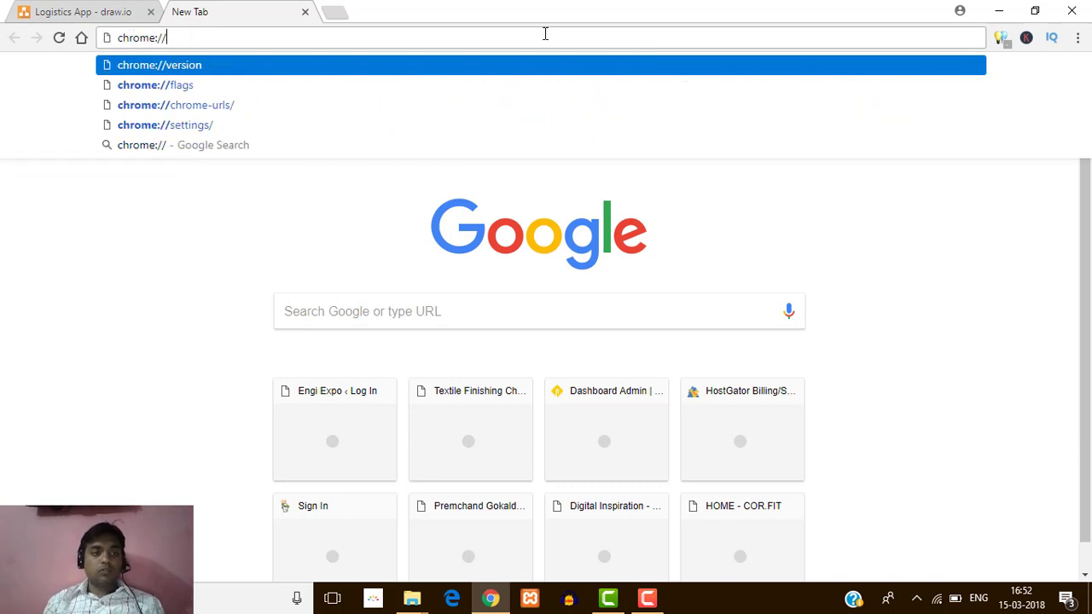
{"action": "key", "text": "Down"}
{"action": "key", "text": "Return"}
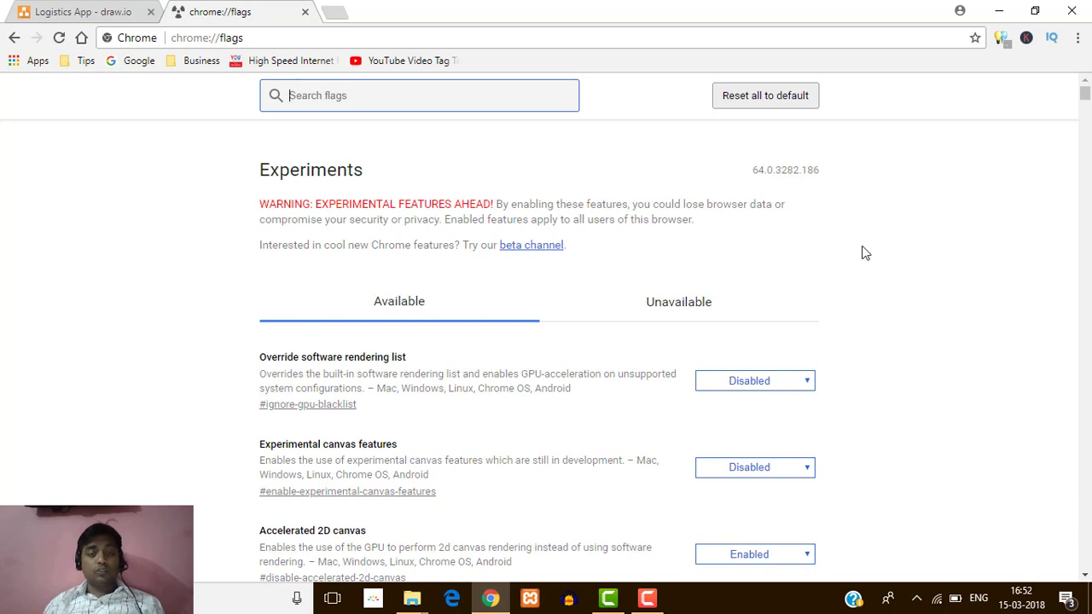
Highlight the experimental features warning text, then deselect it.
{"action": "scroll", "coordinate": [881, 263], "scroll_direction": "down", "scroll_amount": 1}
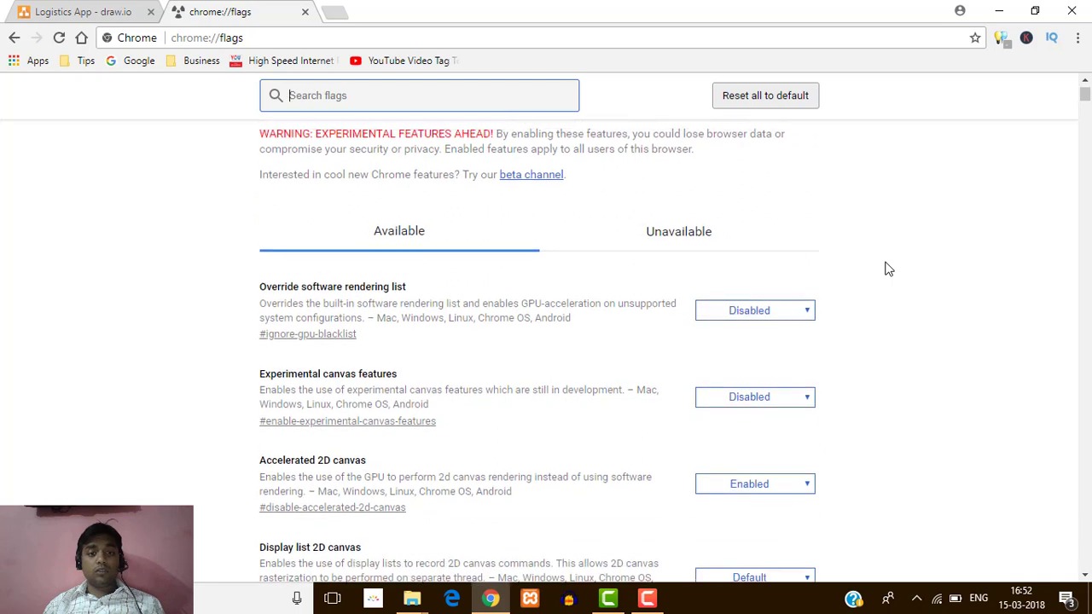
{"action": "scroll", "coordinate": [881, 264], "scroll_direction": "up", "scroll_amount": 1}
{"action": "left_click_drag", "start_coordinate": [493, 205], "coordinate": [259, 206]}
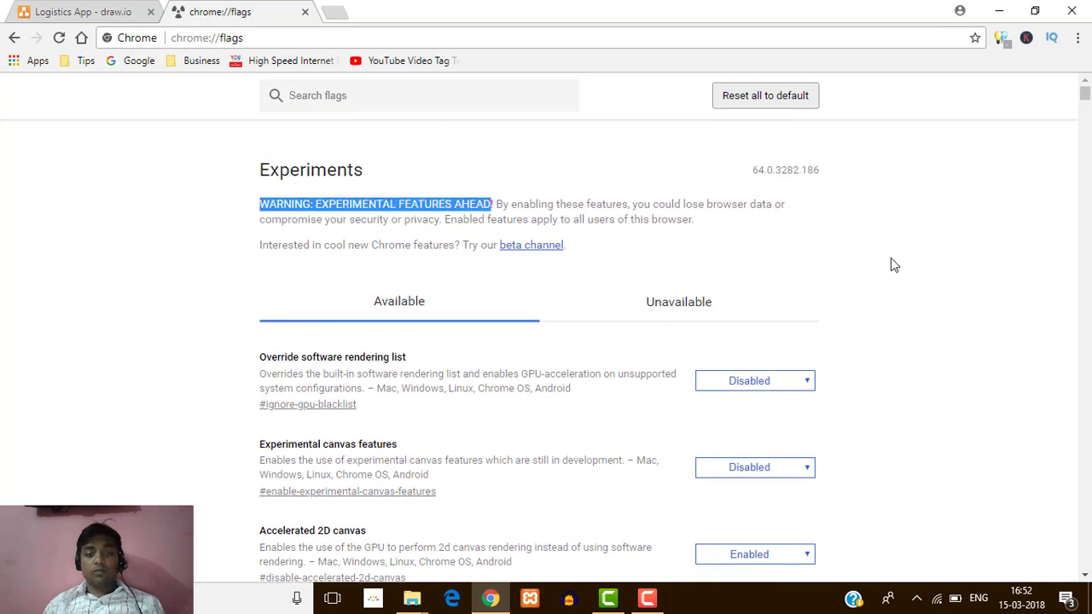
{"action": "left_click", "coordinate": [935, 271]}
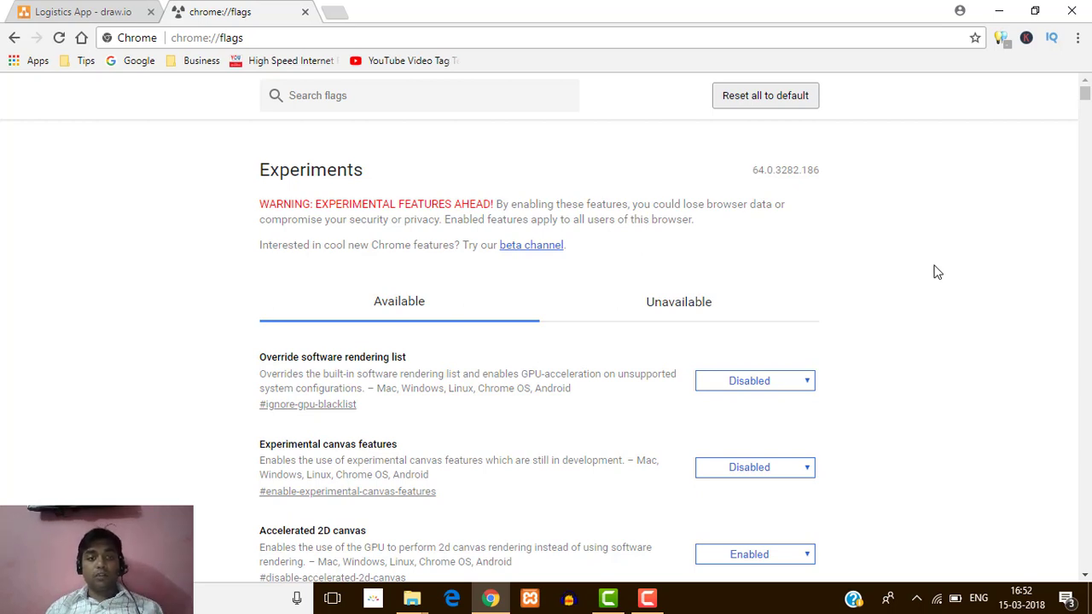
Filter the flags by 'password expo' and open the Password export setting choices.
{"action": "left_click", "coordinate": [517, 96]}
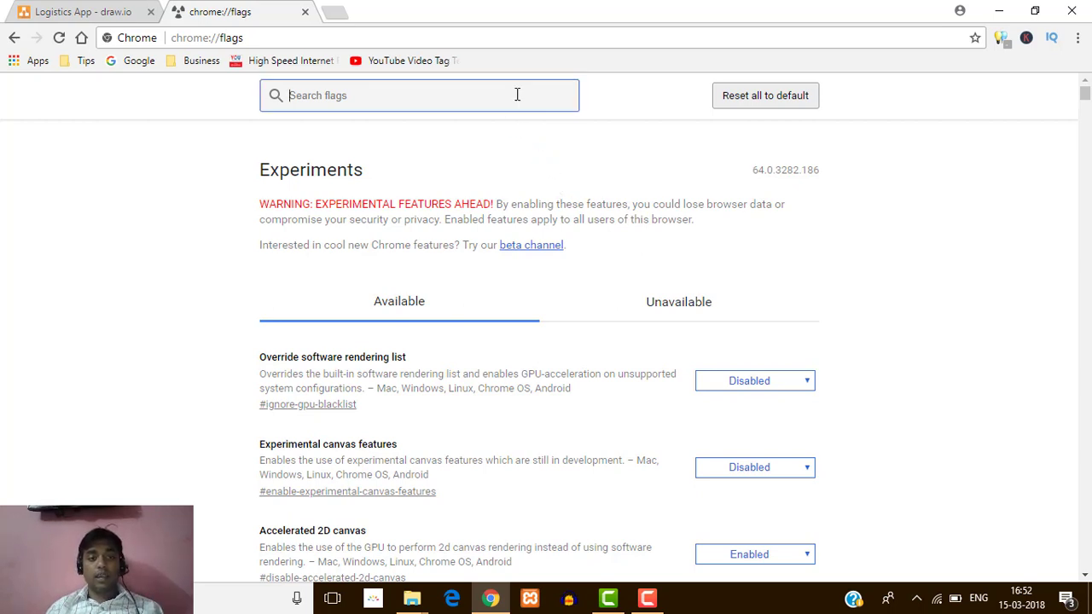
{"action": "type", "text": "password"}
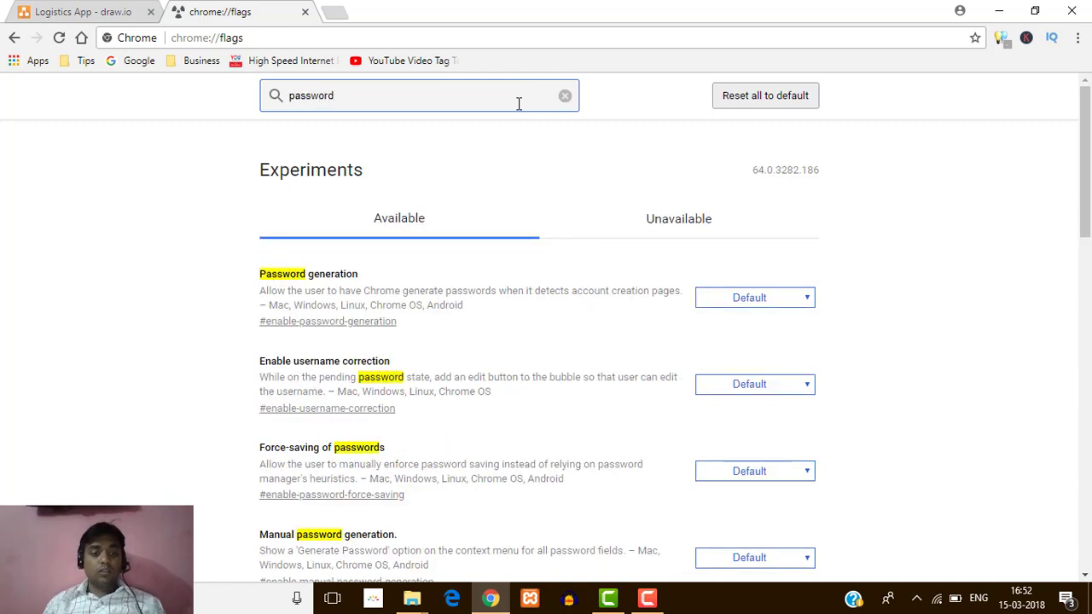
{"action": "scroll", "coordinate": [521, 282], "scroll_direction": "down", "scroll_amount": 1}
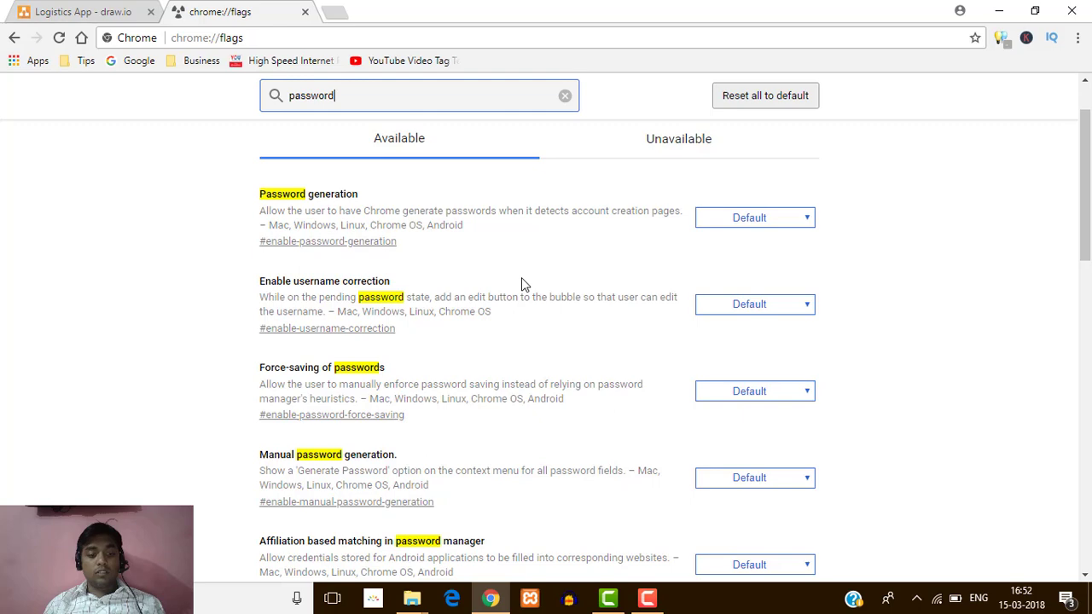
{"action": "scroll", "coordinate": [522, 282], "scroll_direction": "down", "scroll_amount": 2}
{"action": "scroll", "coordinate": [522, 282], "scroll_direction": "up", "scroll_amount": 2}
{"action": "scroll", "coordinate": [524, 282], "scroll_direction": "up", "scroll_amount": 1}
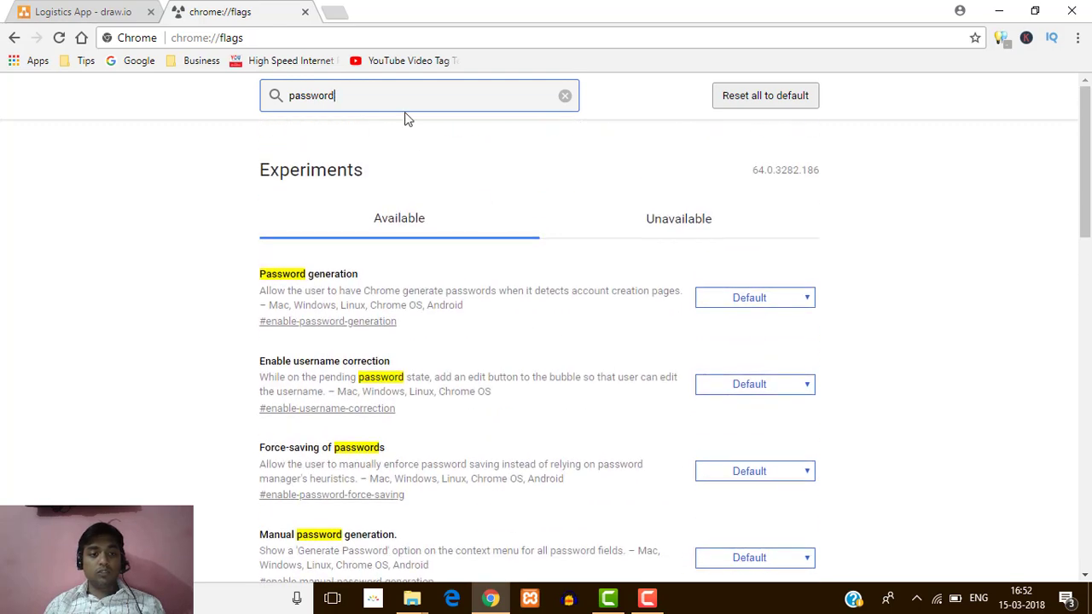
{"action": "left_click", "coordinate": [412, 99]}
{"action": "type", "text": "expo"}
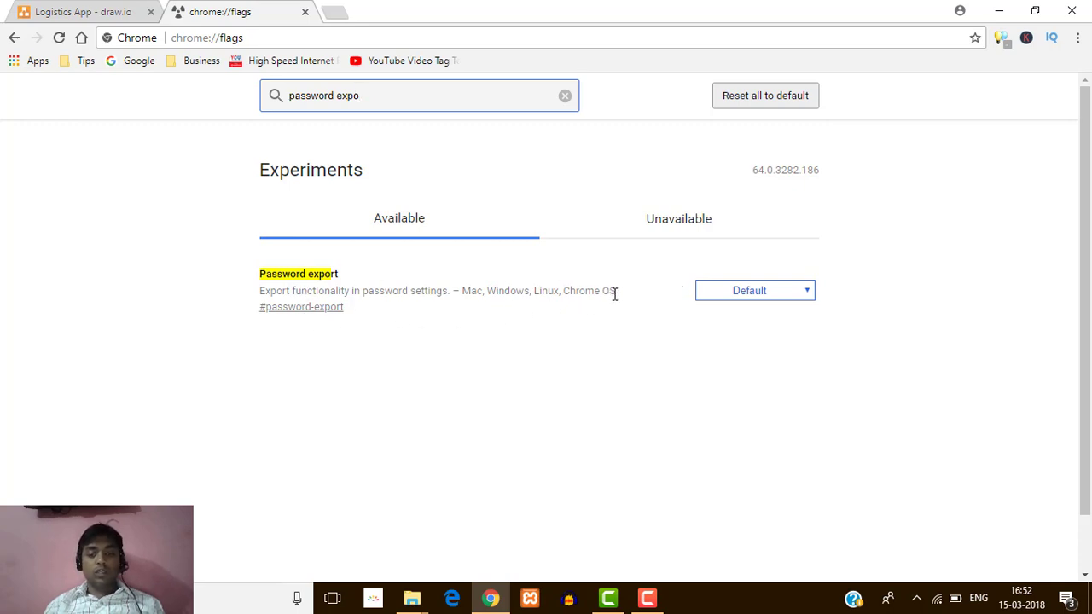
{"action": "left_click", "coordinate": [803, 292]}
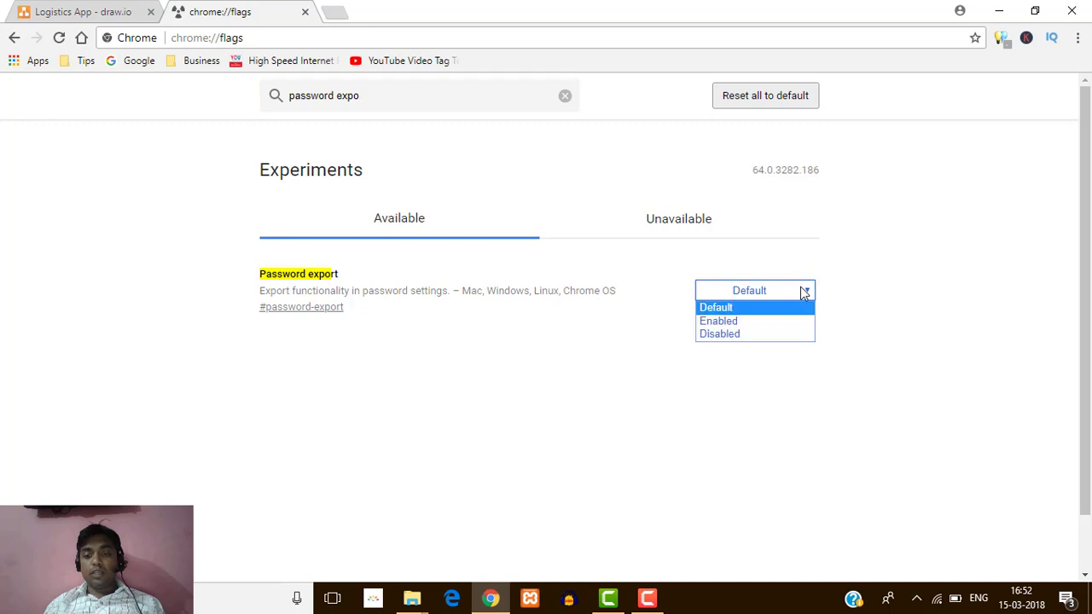
Set the Password export and Password import flags to Enabled and relaunch Chrome.
{"action": "left_click", "coordinate": [733, 324]}
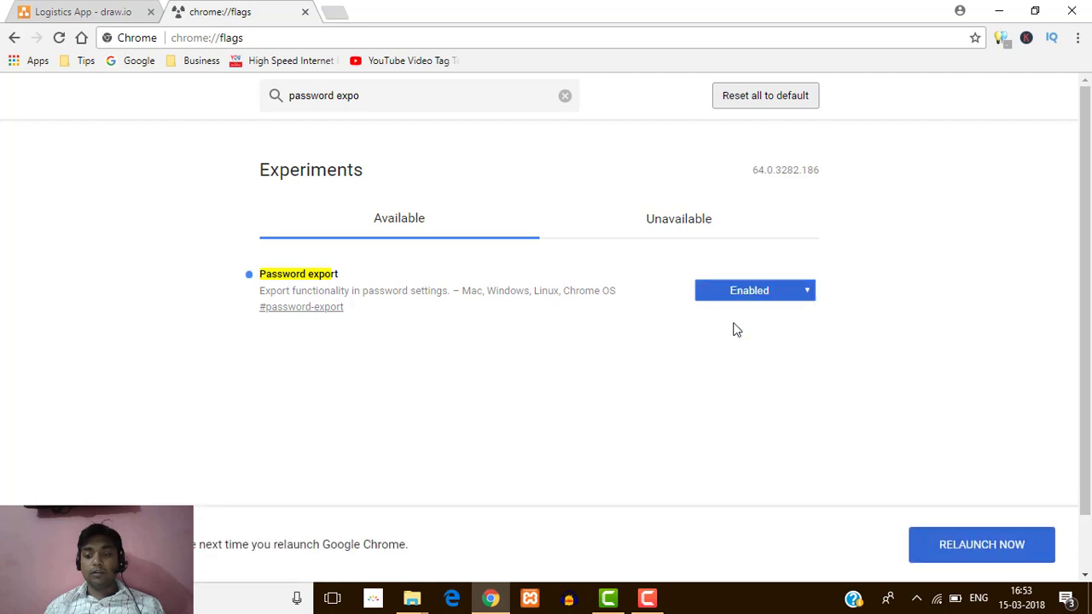
{"action": "left_click", "coordinate": [378, 99]}
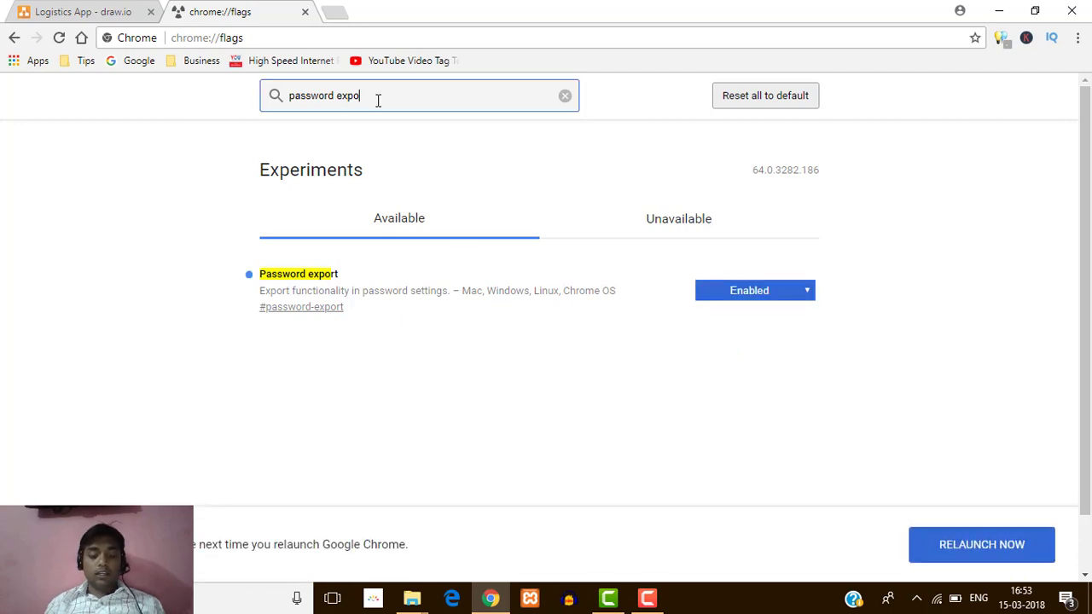
{"action": "key", "text": "BackSpace"}
{"action": "key", "text": "BackSpace"}
{"action": "key", "text": "BackSpace"}
{"action": "key", "text": "BackSpace"}
{"action": "key", "text": "BackSpace"}
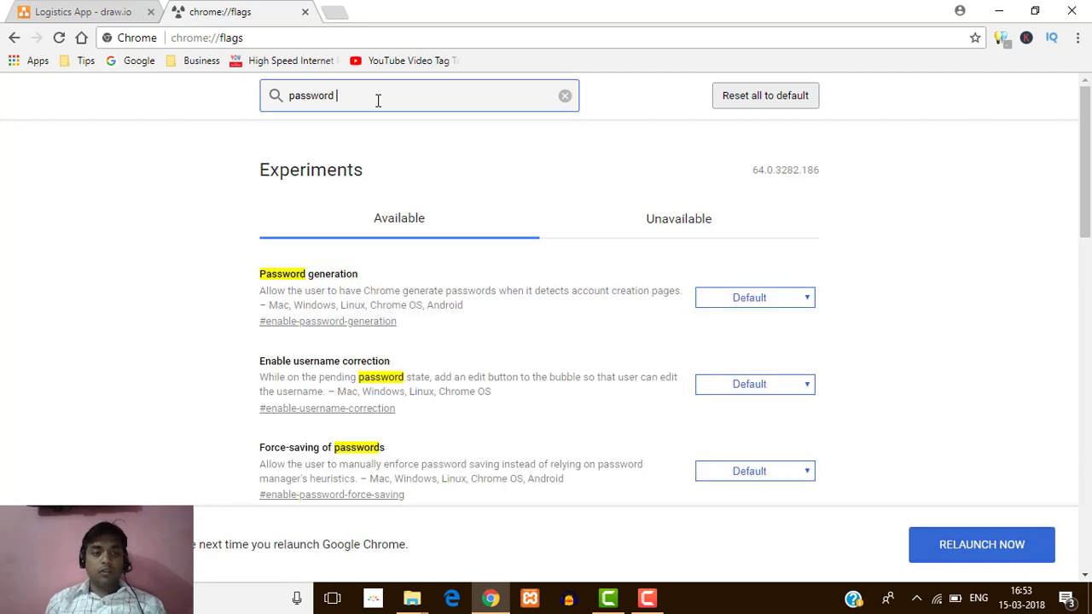
{"action": "type", "text": "import"}
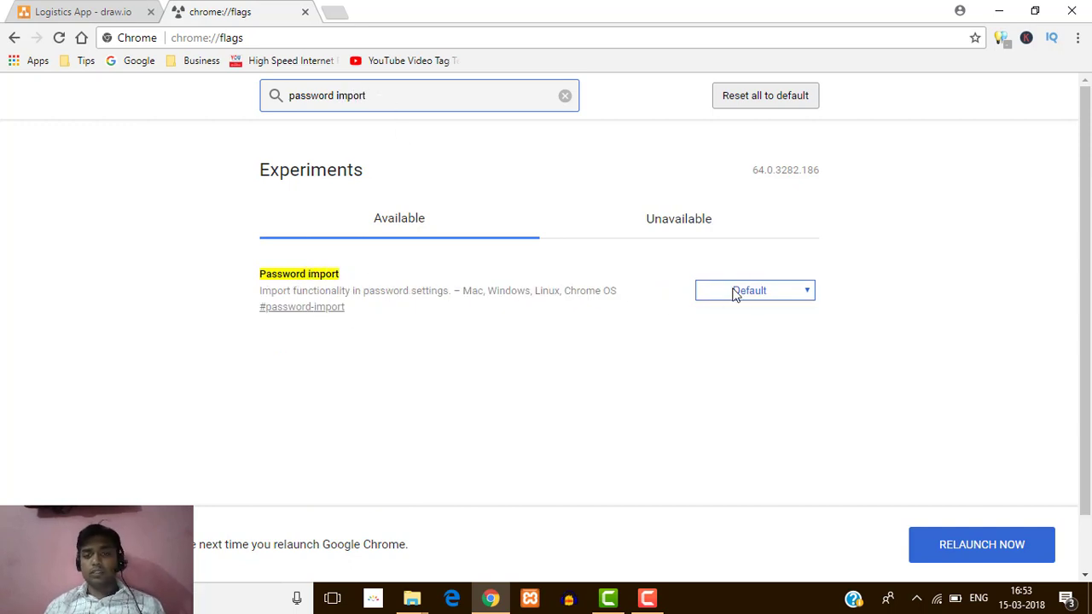
{"action": "left_click", "coordinate": [766, 291]}
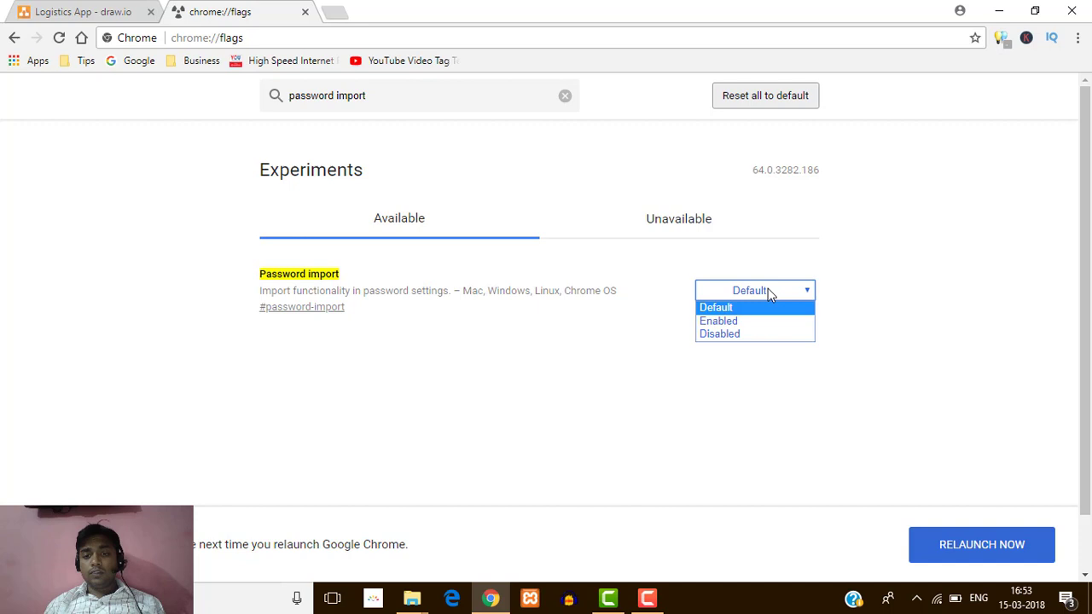
{"action": "left_click", "coordinate": [738, 322]}
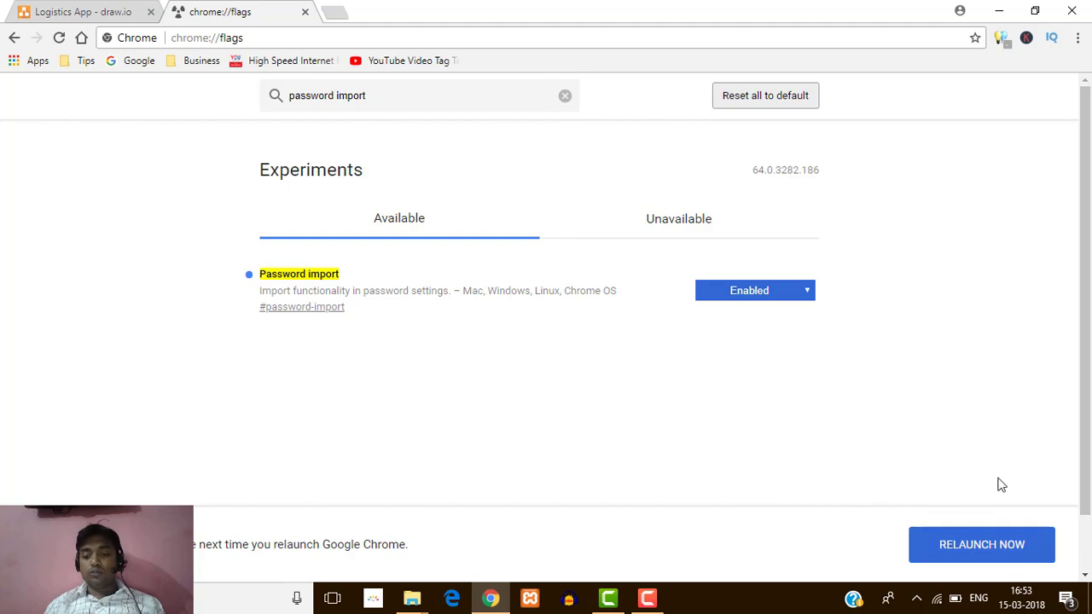
{"action": "left_click", "coordinate": [981, 549]}
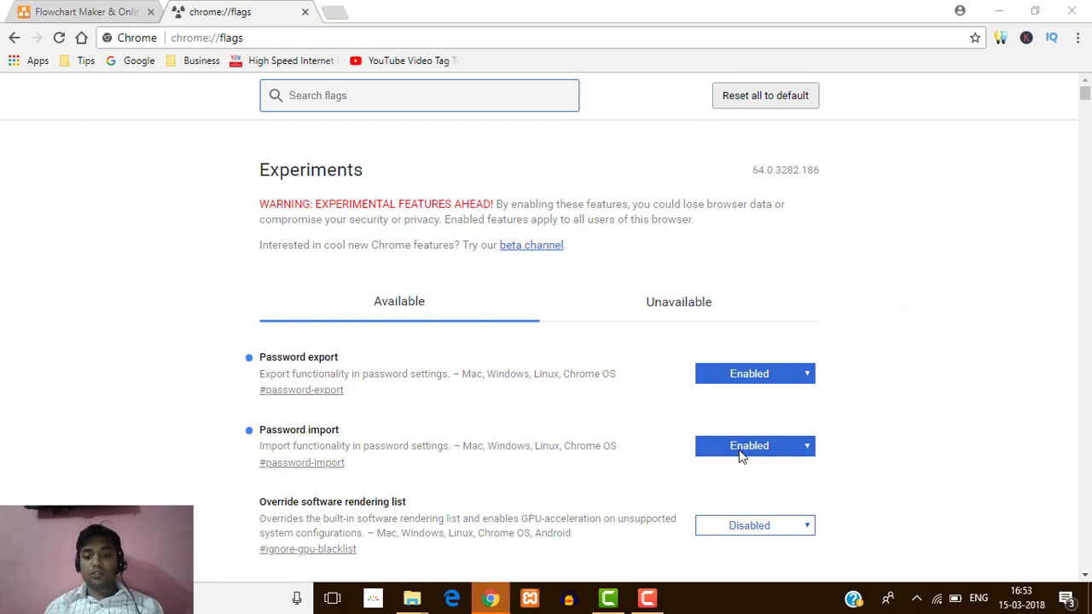
After the relaunch, open a new tab showing the Google start page.
{"action": "left_click", "coordinate": [902, 267]}
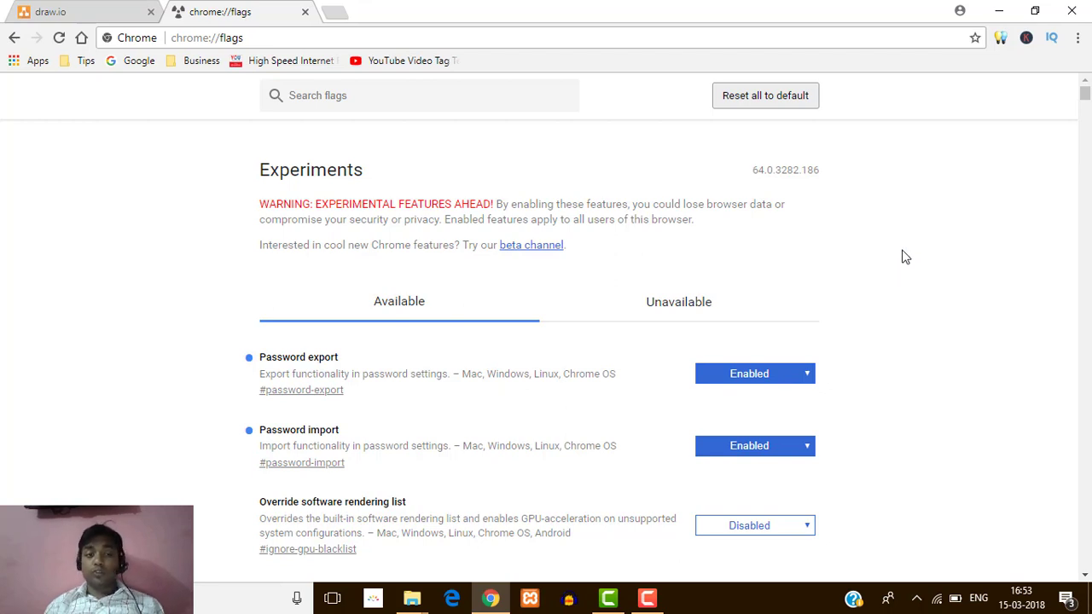
{"action": "left_click", "coordinate": [333, 13]}
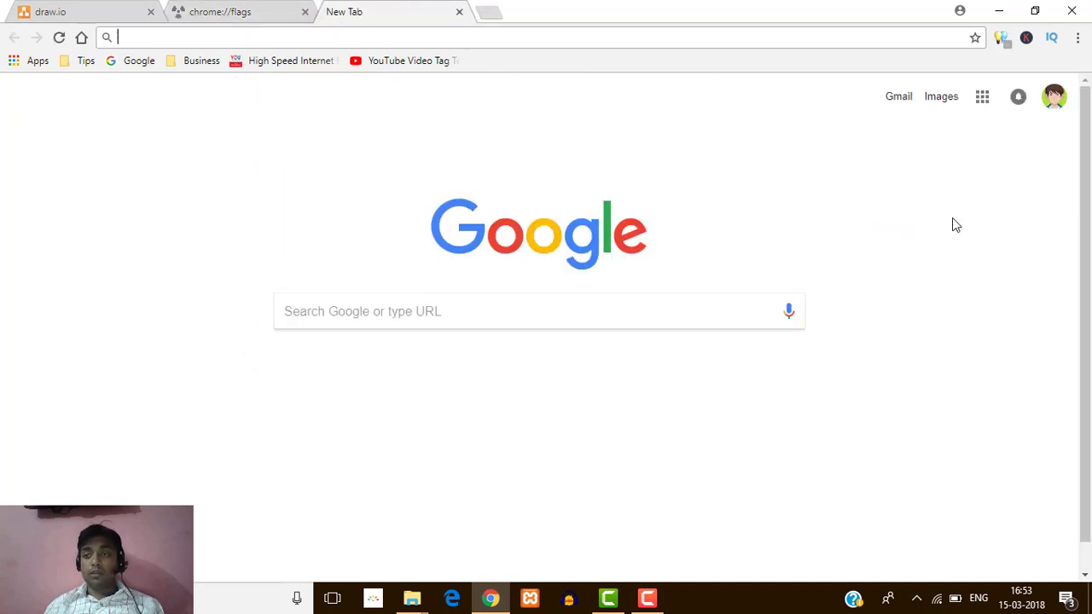
Go to Settings > Advanced > Passwords and forms and open Manage passwords.
{"action": "left_click", "coordinate": [1077, 39]}
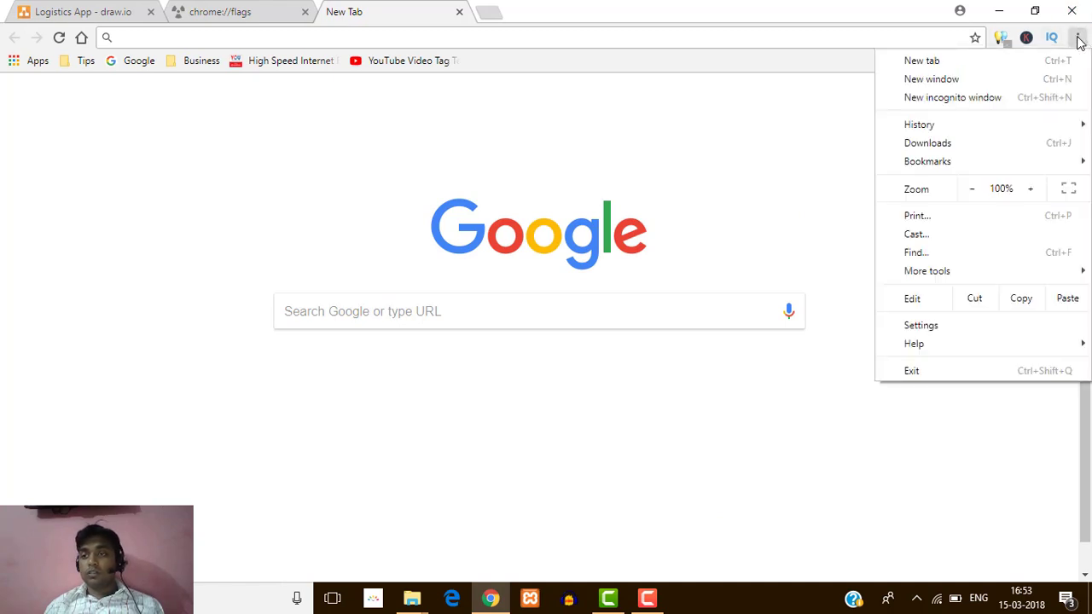
{"action": "left_click", "coordinate": [953, 329]}
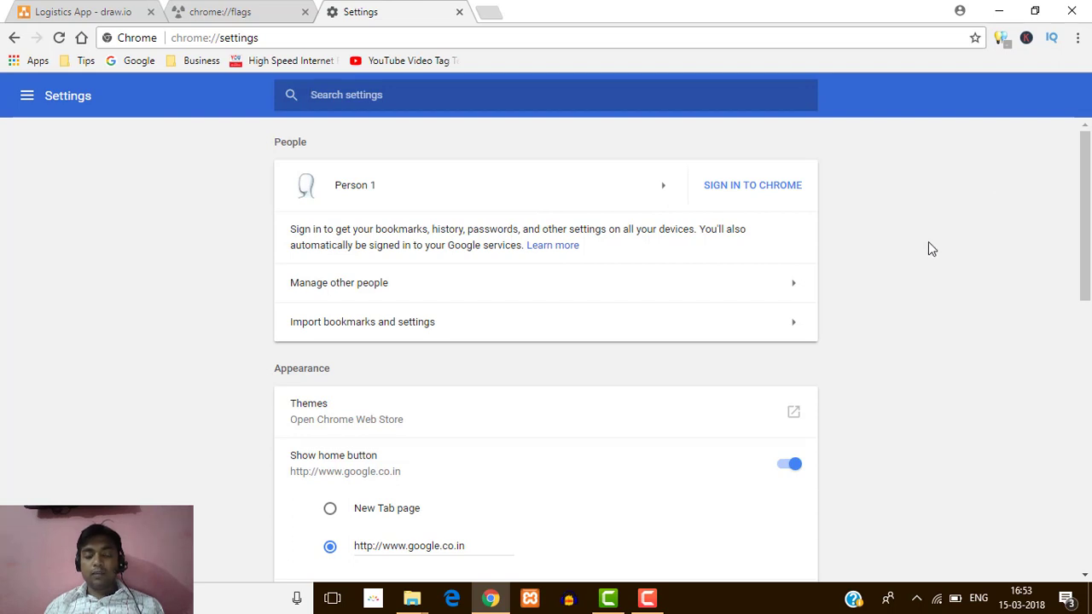
{"action": "scroll", "coordinate": [926, 246], "scroll_direction": "down", "scroll_amount": 10}
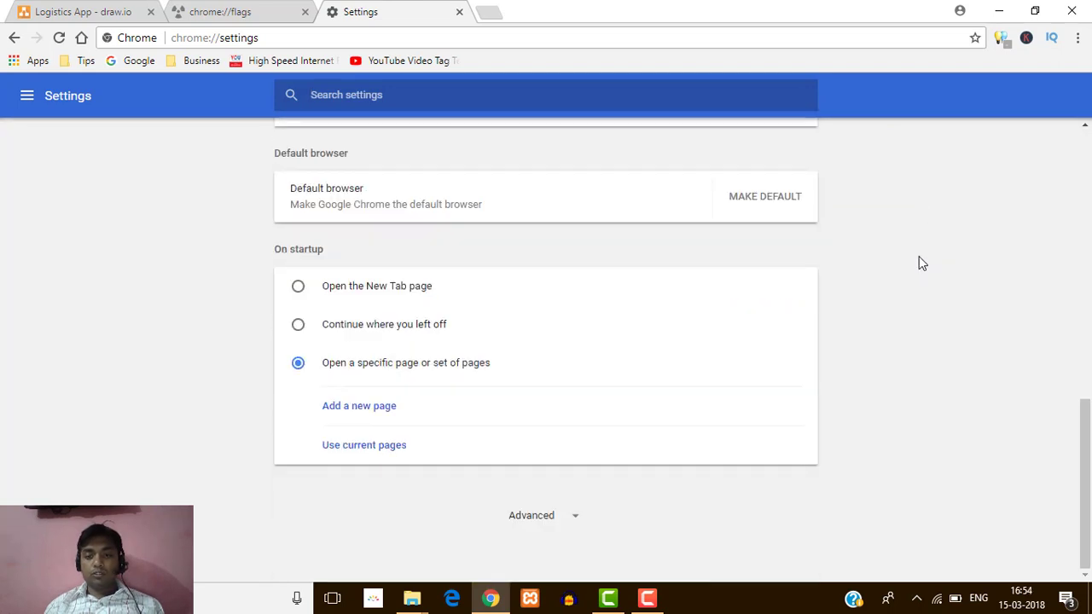
{"action": "left_click", "coordinate": [544, 517]}
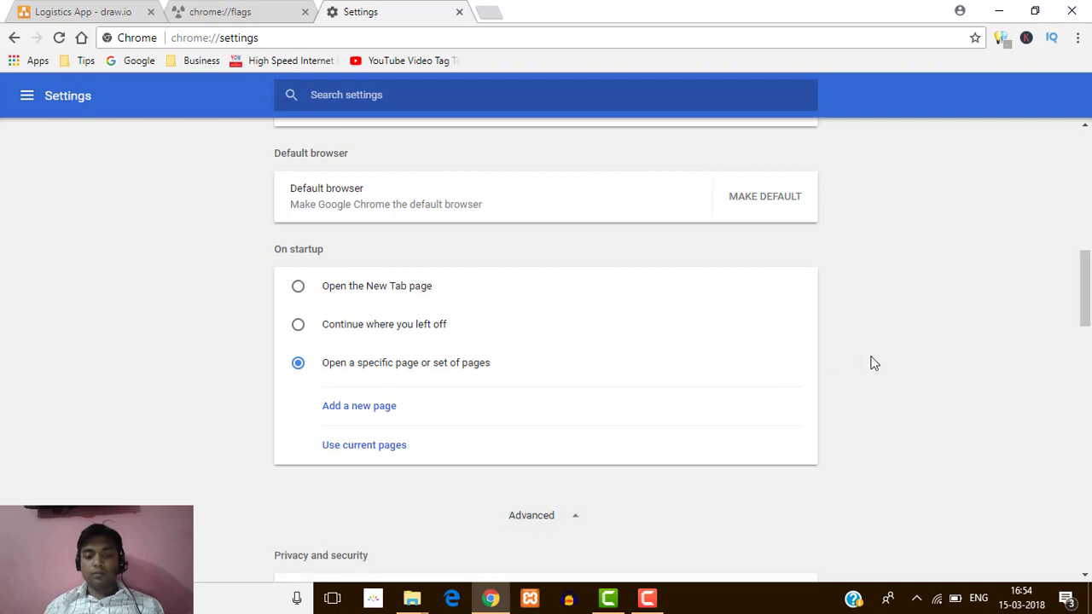
{"action": "scroll", "coordinate": [872, 363], "scroll_direction": "down", "scroll_amount": 2}
{"action": "scroll", "coordinate": [905, 365], "scroll_direction": "down", "scroll_amount": 6}
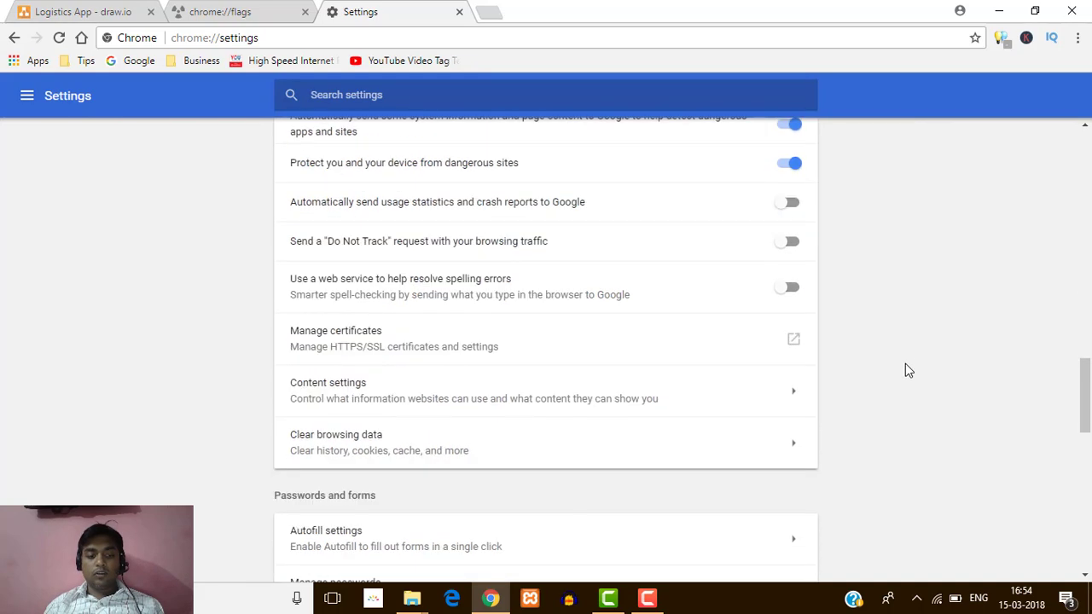
{"action": "scroll", "coordinate": [910, 368], "scroll_direction": "down", "scroll_amount": 2}
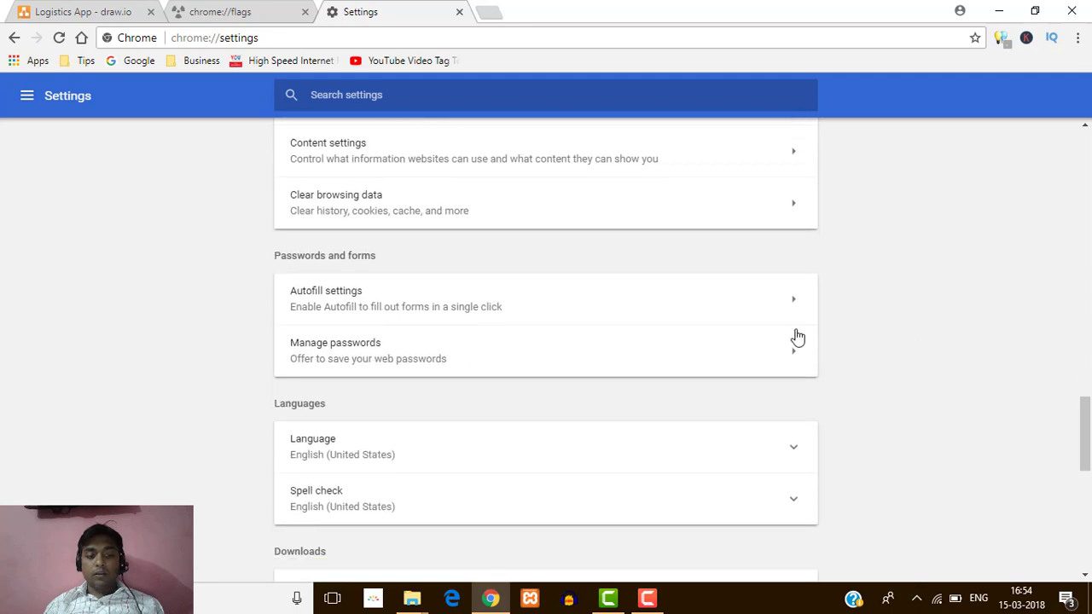
{"action": "left_click", "coordinate": [339, 352]}
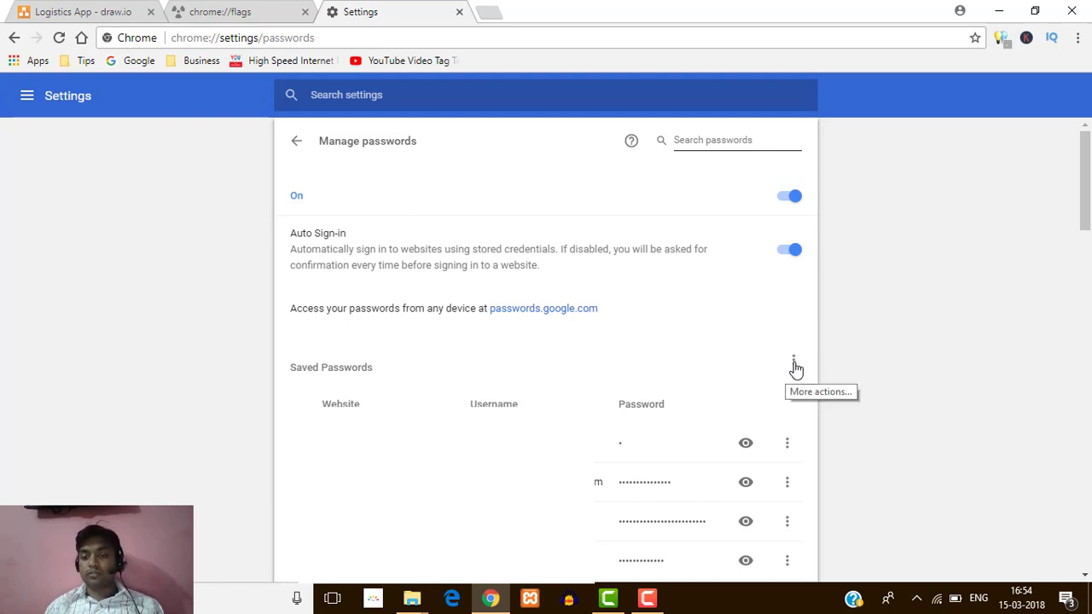
Export the saved passwords from the Saved Passwords menu and confirm the export.
{"action": "left_click", "coordinate": [793, 363]}
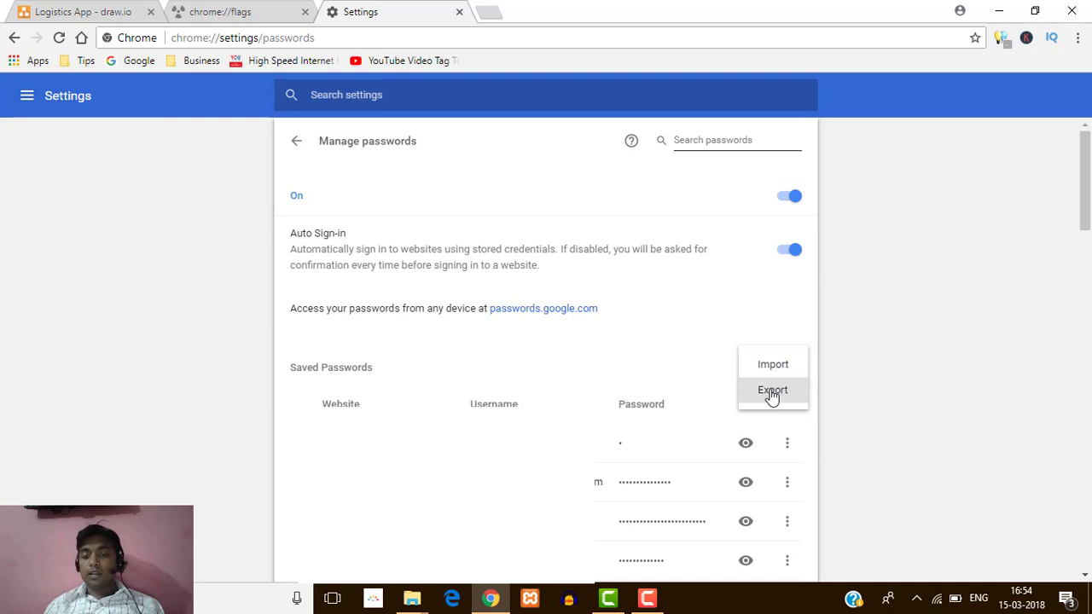
{"action": "left_click", "coordinate": [772, 396]}
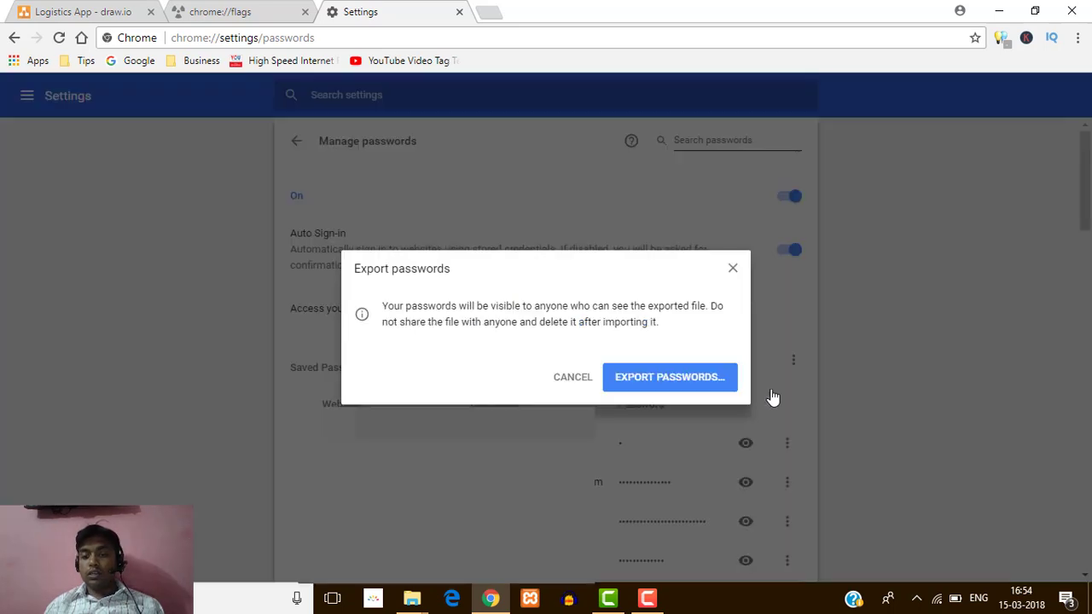
{"action": "left_click", "coordinate": [689, 384]}
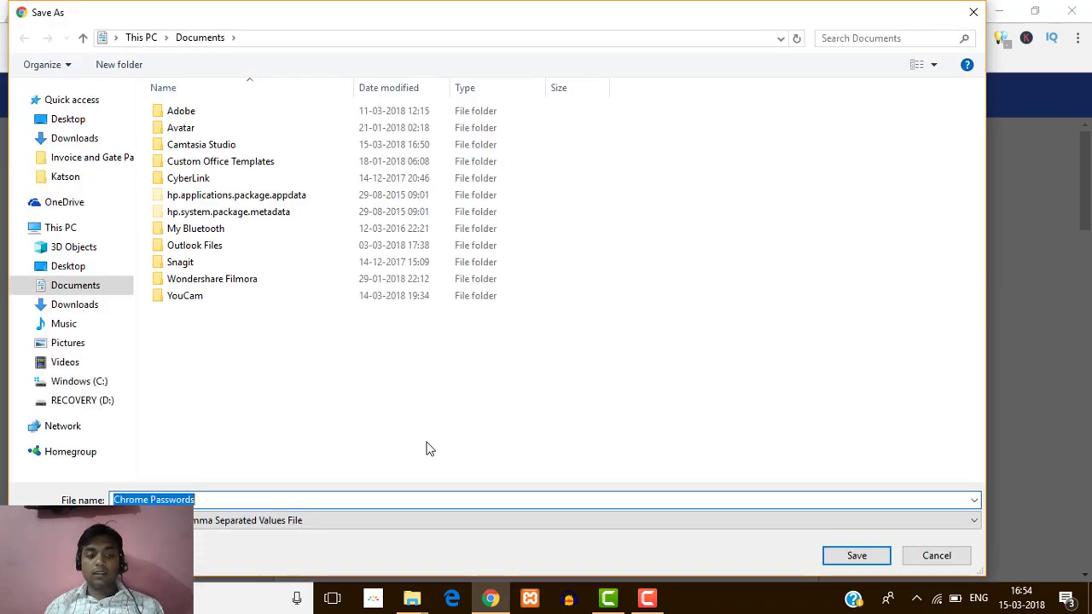
Save the exported passwords to the Desktop as 'Chrome Passwords - New'.
{"action": "left_click", "coordinate": [363, 501]}
{"action": "type", "text": "- "}
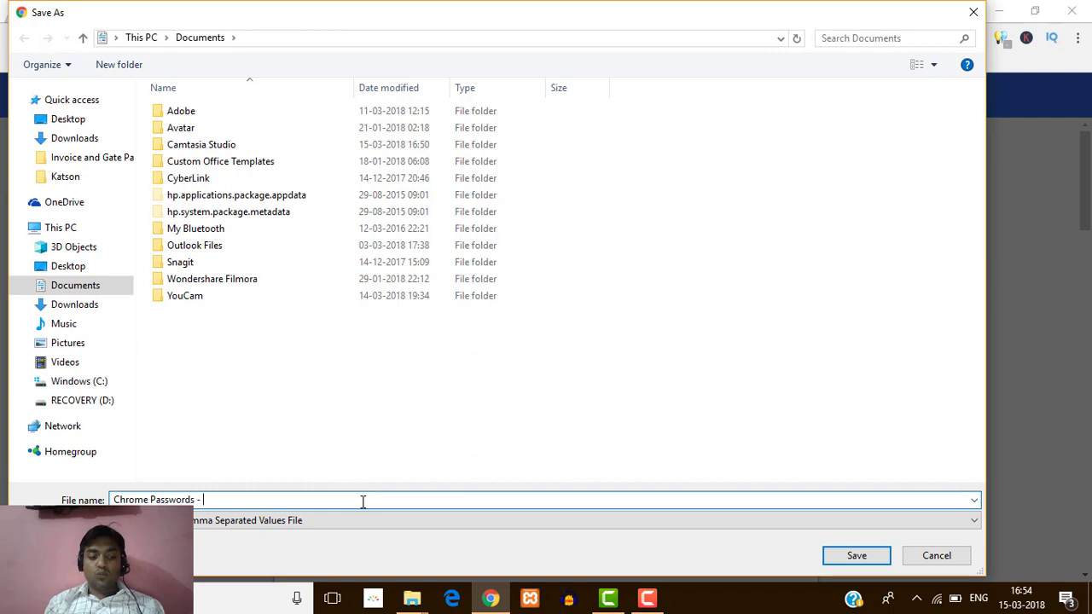
{"action": "type", "text": "New"}
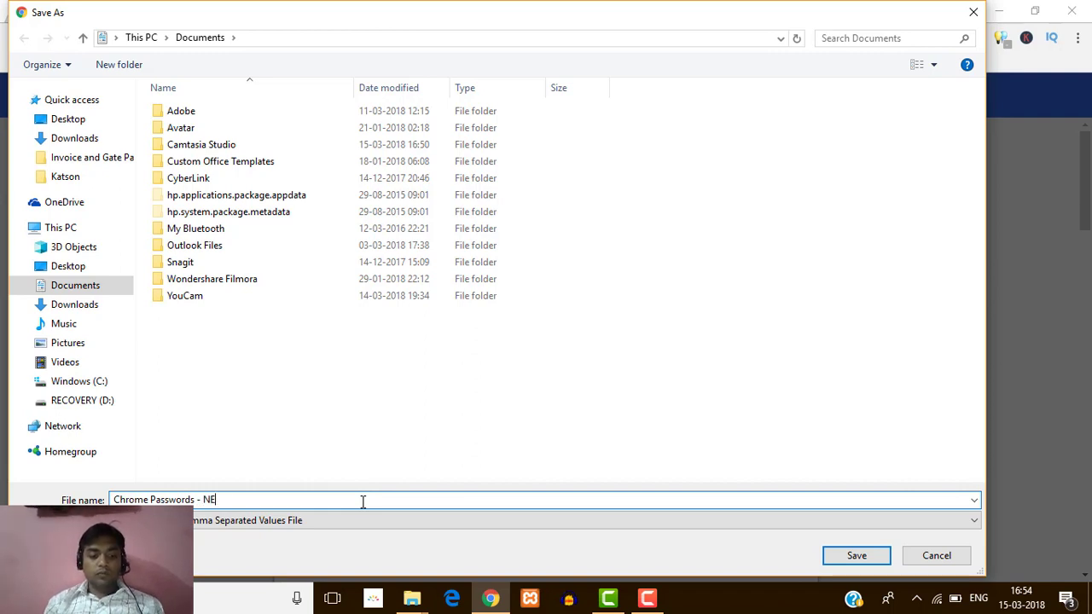
{"action": "key", "text": "BackSpace"}
{"action": "type", "text": "w"}
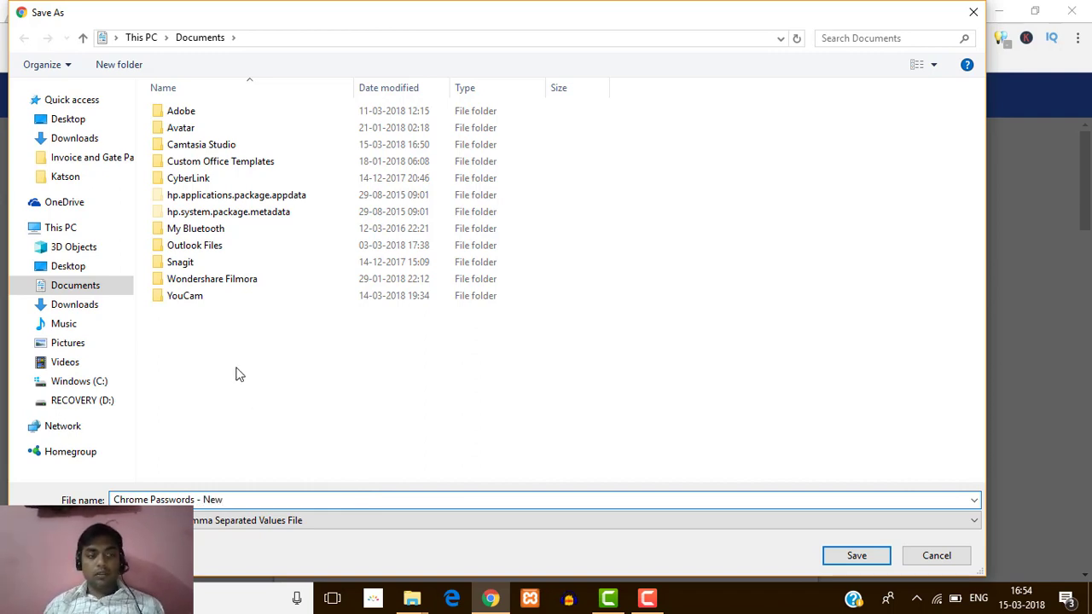
{"action": "left_click", "coordinate": [77, 119]}
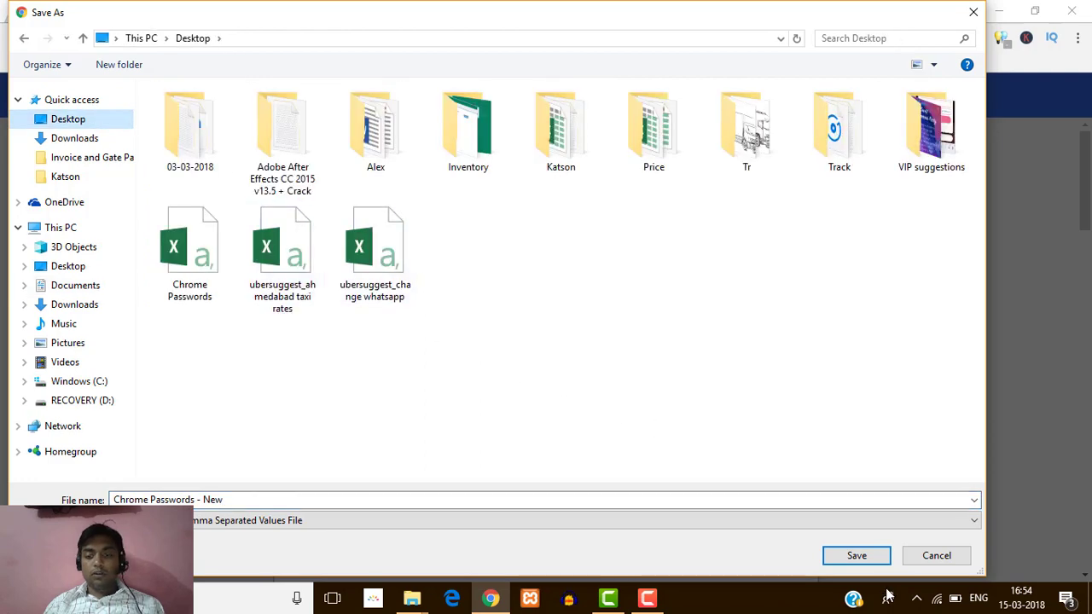
{"action": "left_click", "coordinate": [855, 555]}
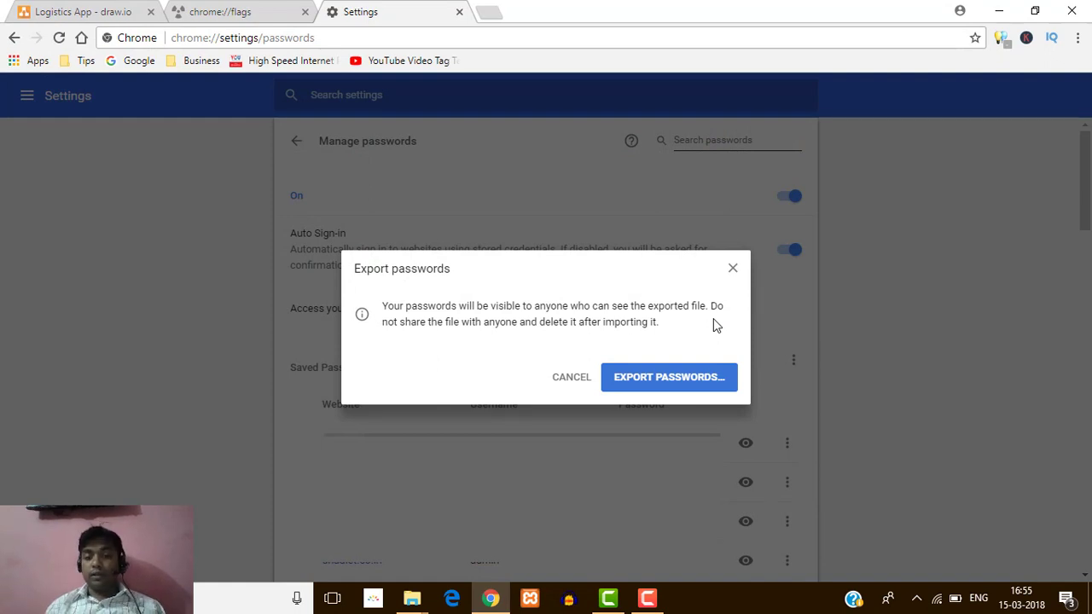
Close the Export passwords dialog and show the Saved Passwords actions menu.
{"action": "left_click", "coordinate": [733, 270]}
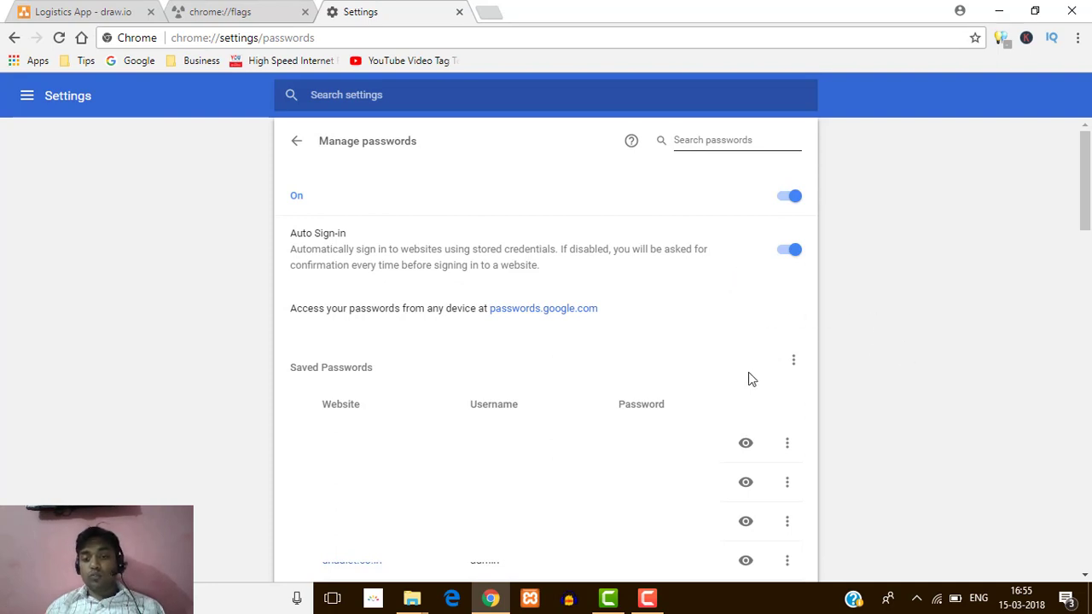
{"action": "left_click", "coordinate": [792, 362]}
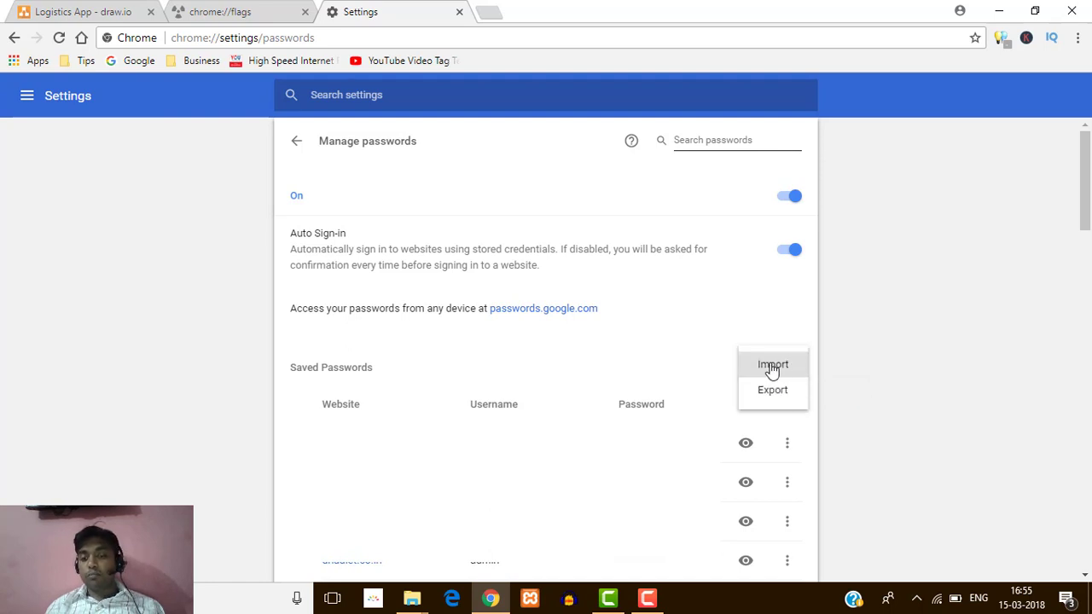
Import the Desktop file 'Chrome Passwords - New' into the saved passwords.
{"action": "left_click", "coordinate": [772, 367]}
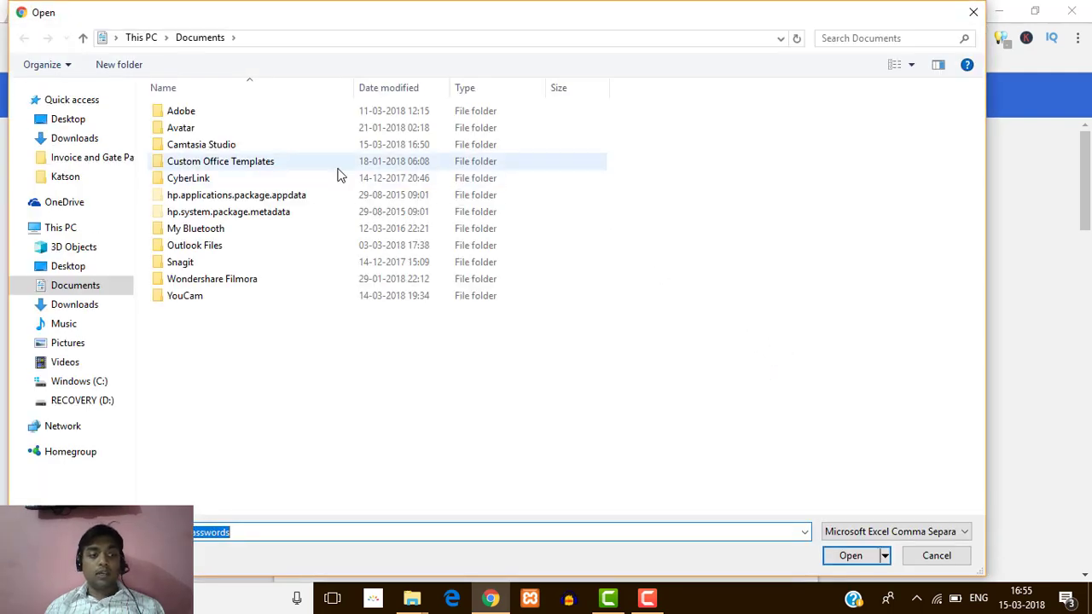
{"action": "left_click", "coordinate": [70, 119]}
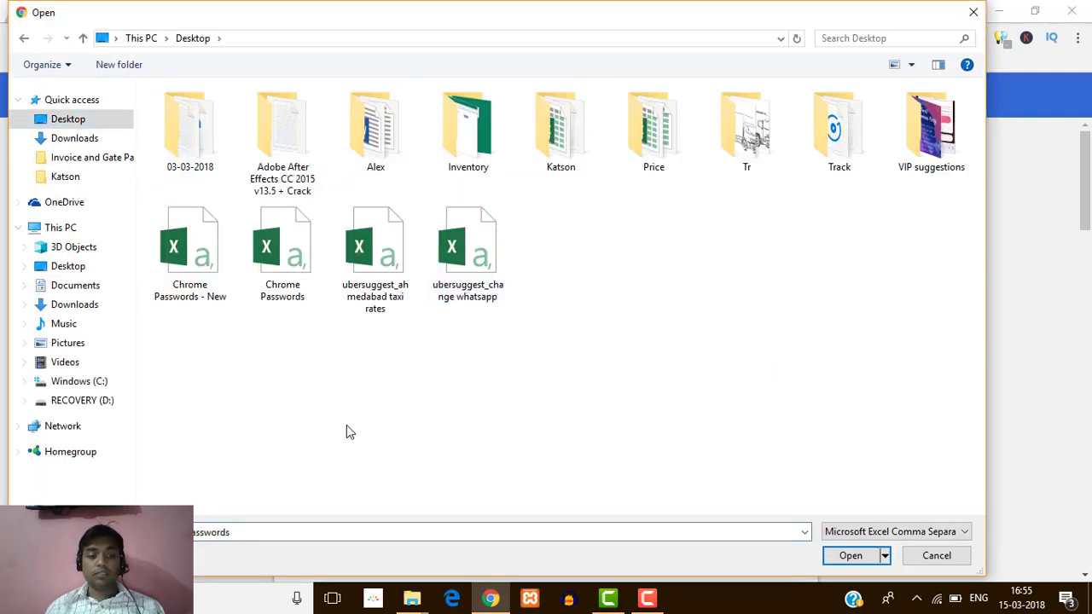
{"action": "left_click", "coordinate": [187, 261]}
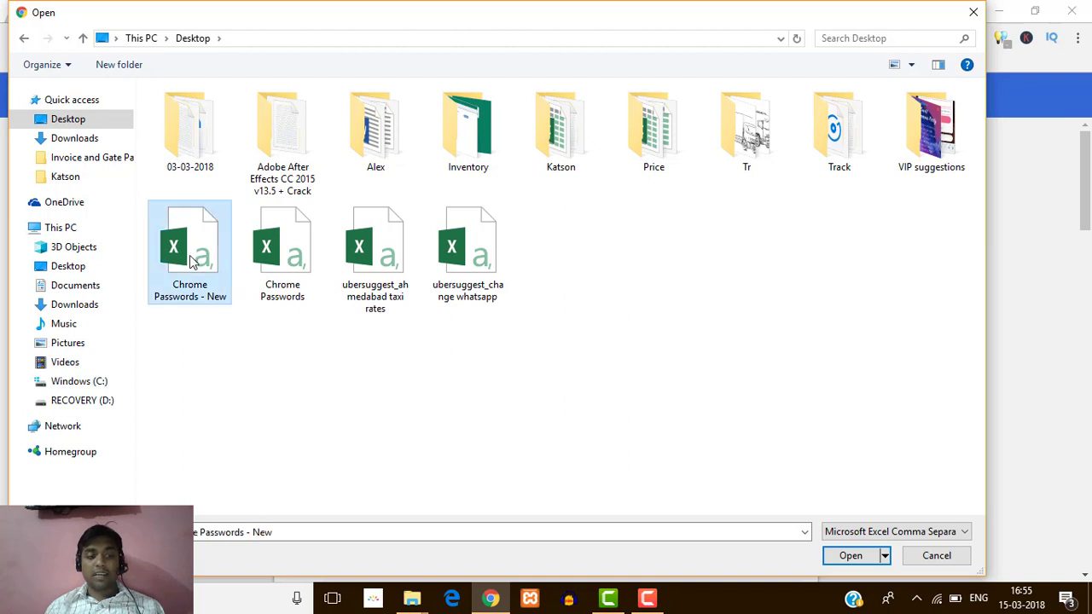
{"action": "left_click", "coordinate": [857, 559]}
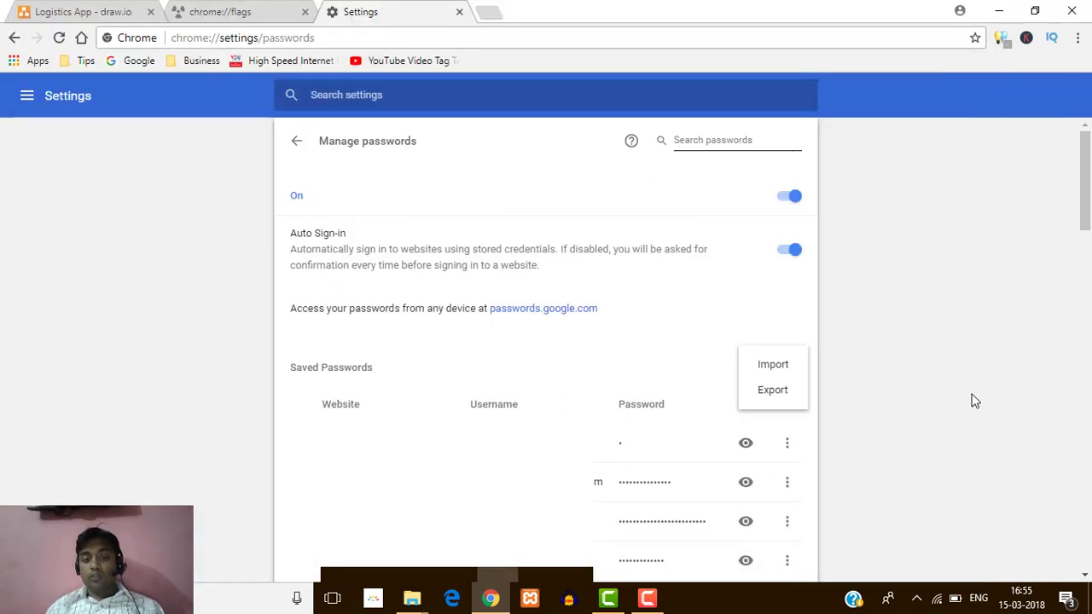